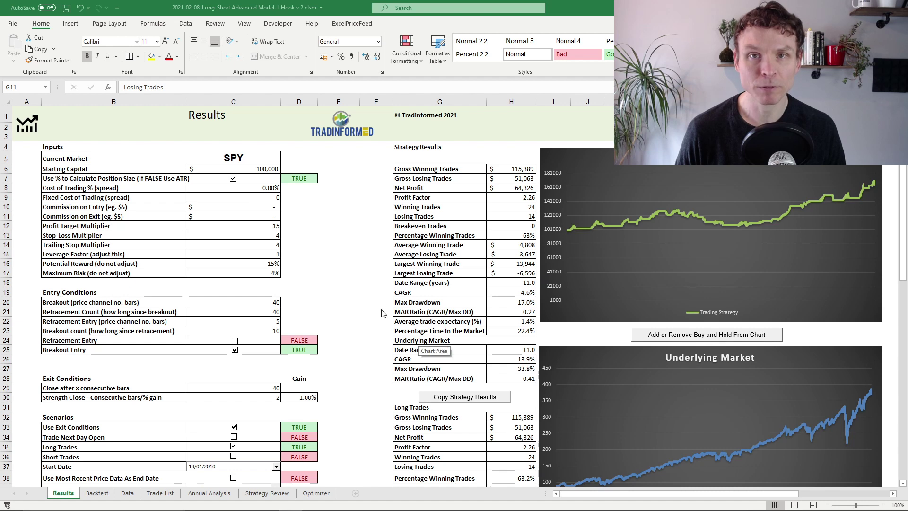
Go to the stock list sheet and select the entire FEDEX CORPORATION row.
scroll(364, 279, "down", 3)
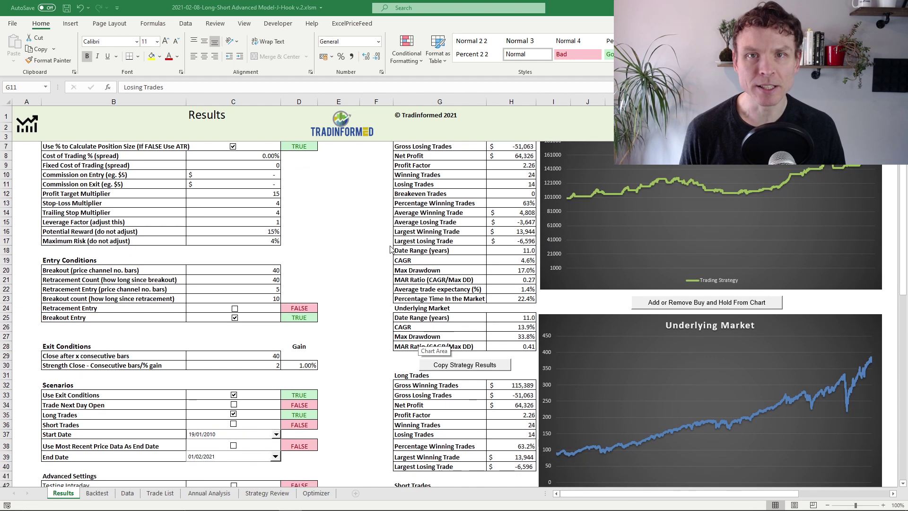
scroll(388, 264, "down", 1)
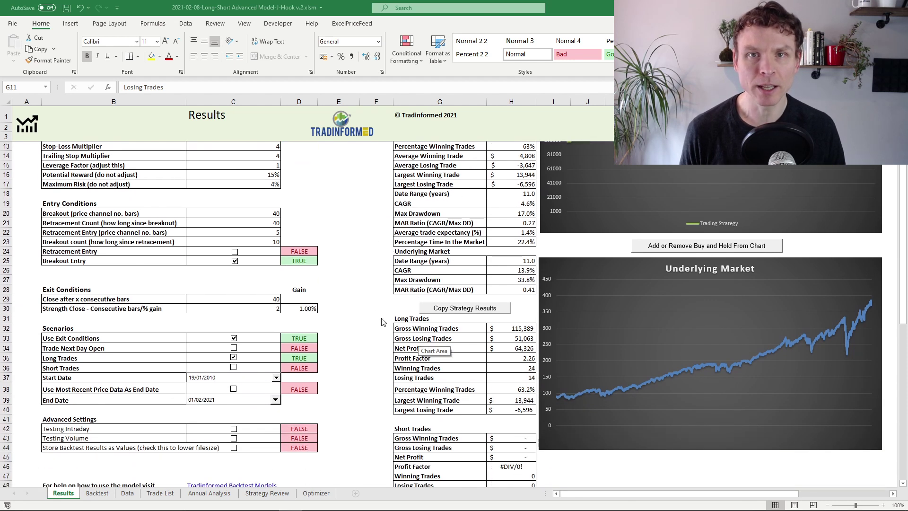
left_click(128, 494)
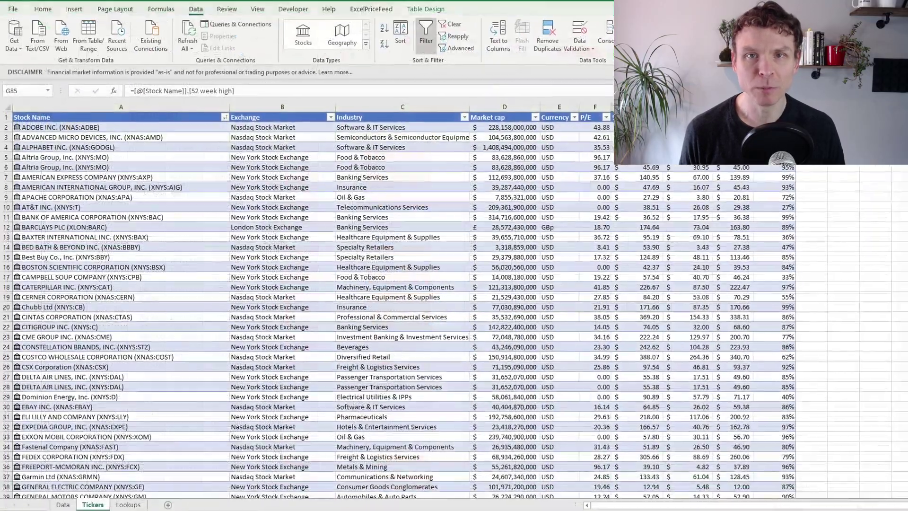
scroll(532, 128, "down", 5)
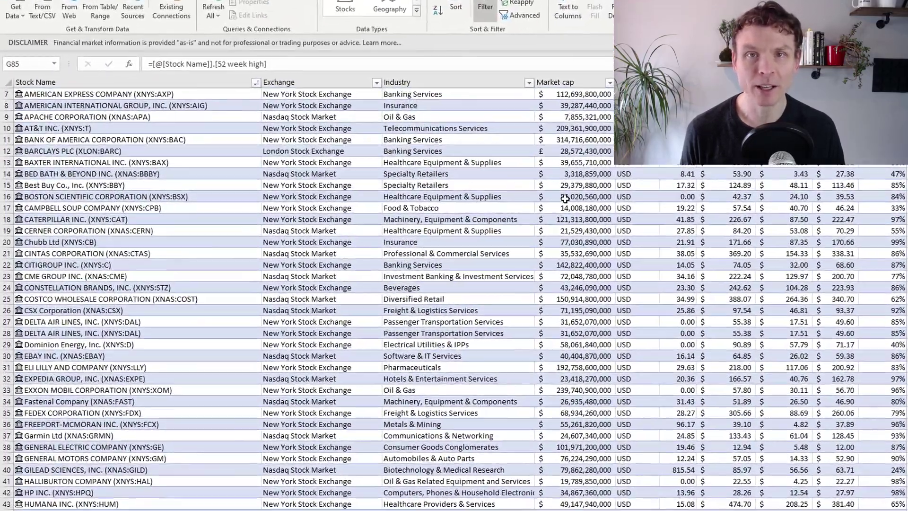
scroll(607, 192, "down", 2)
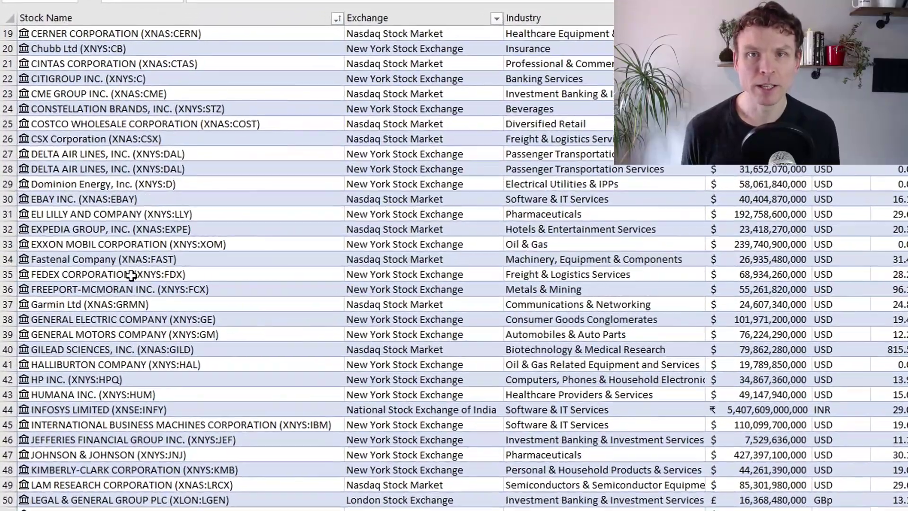
left_click(138, 274)
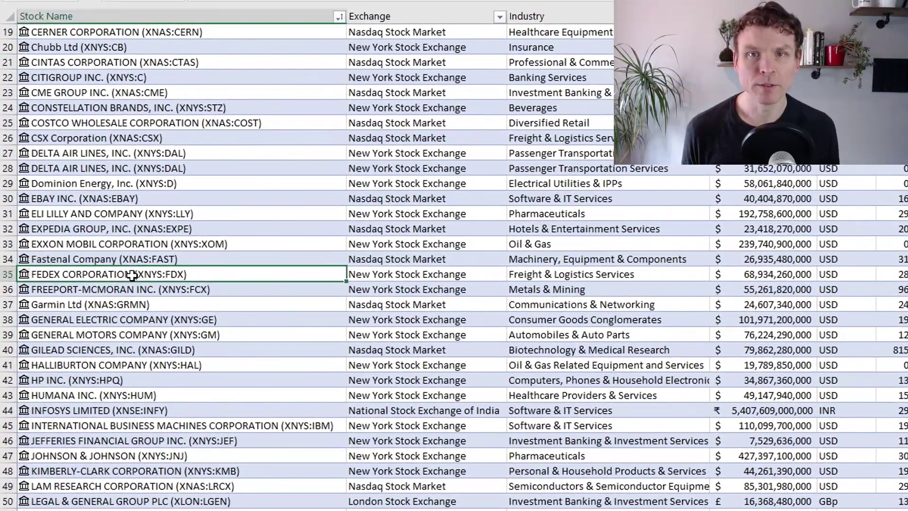
left_click(7, 274)
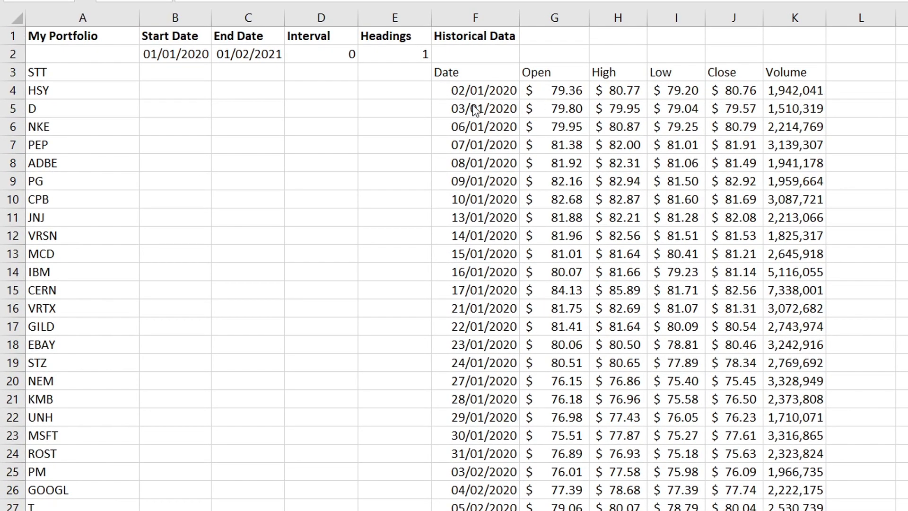
Change the start date in B2 to 01/01/2021.
key("F2")
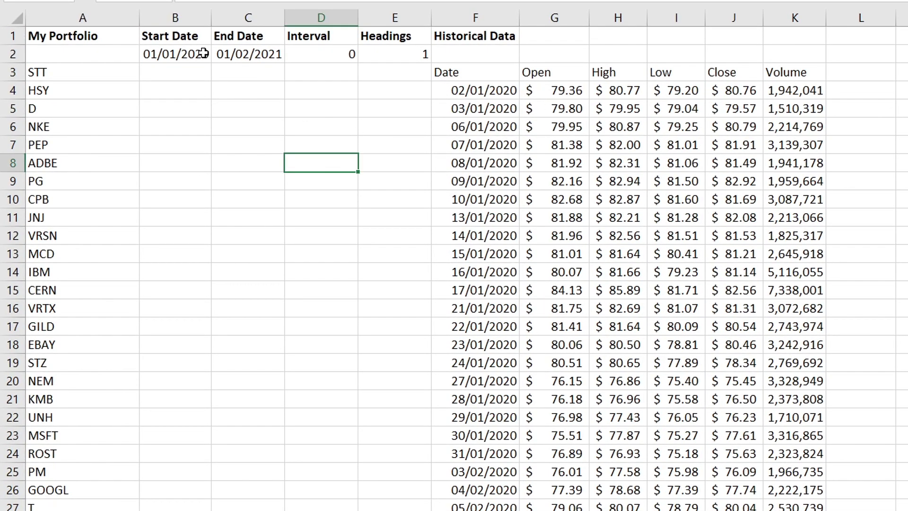
double_click(200, 54)
key("BackSpace")
type("1")
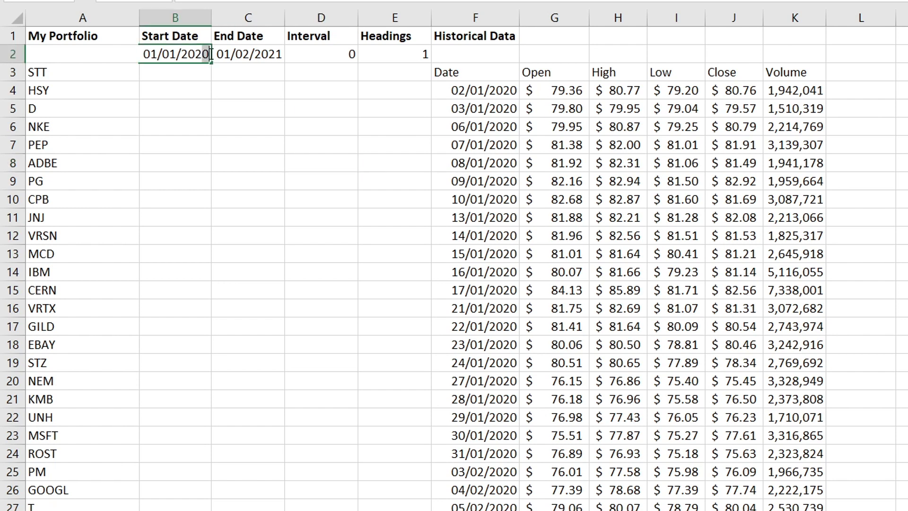
left_click(187, 89)
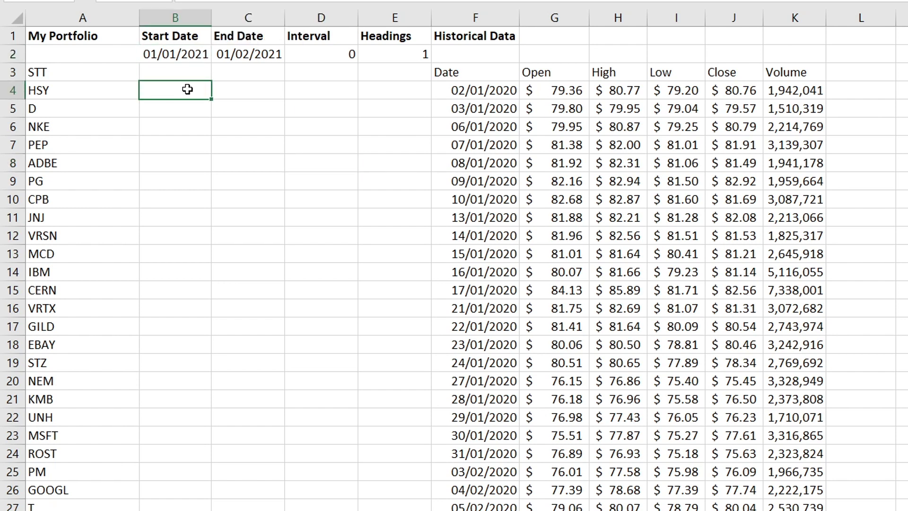
left_click(250, 104)
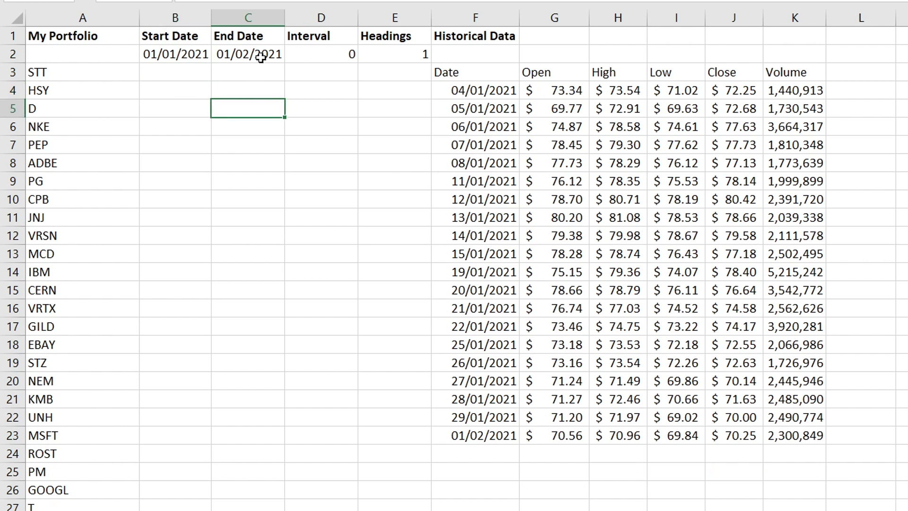
Set the interval in D2 to 1 for weekly prices.
left_click(323, 58)
type("1")
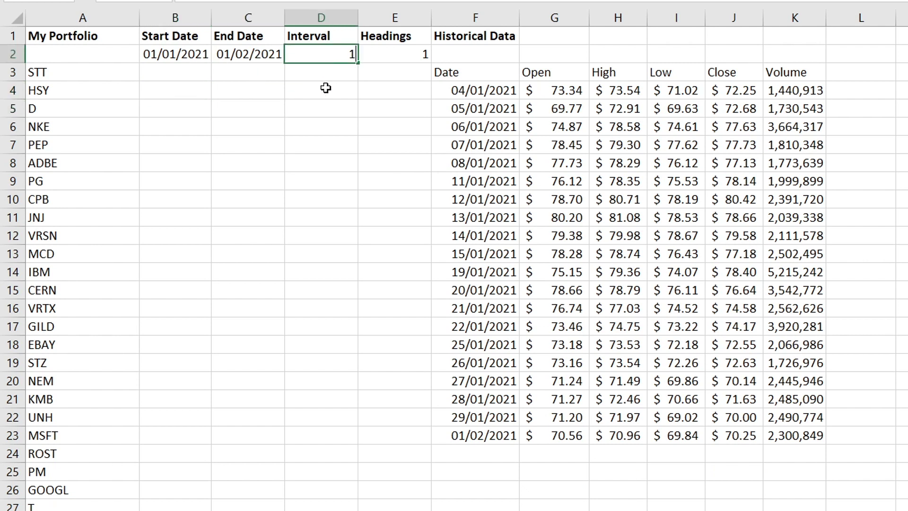
left_click(326, 88)
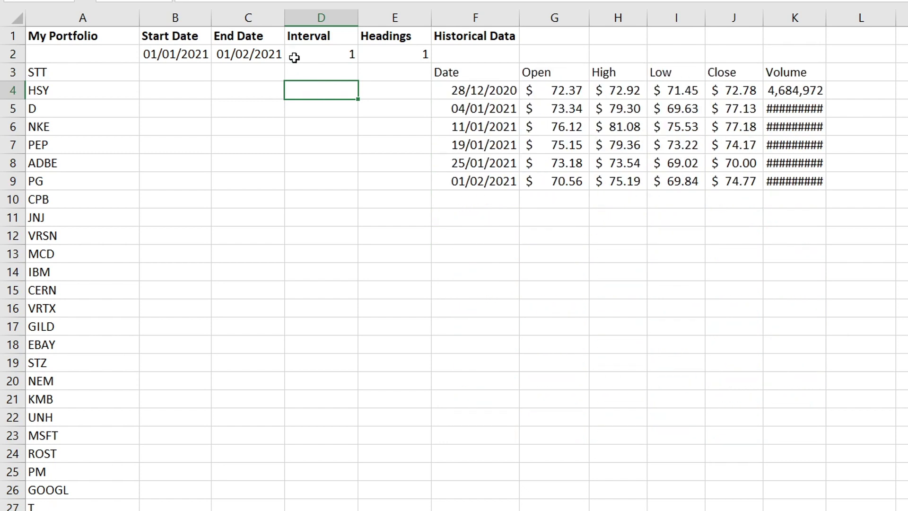
left_click(314, 55)
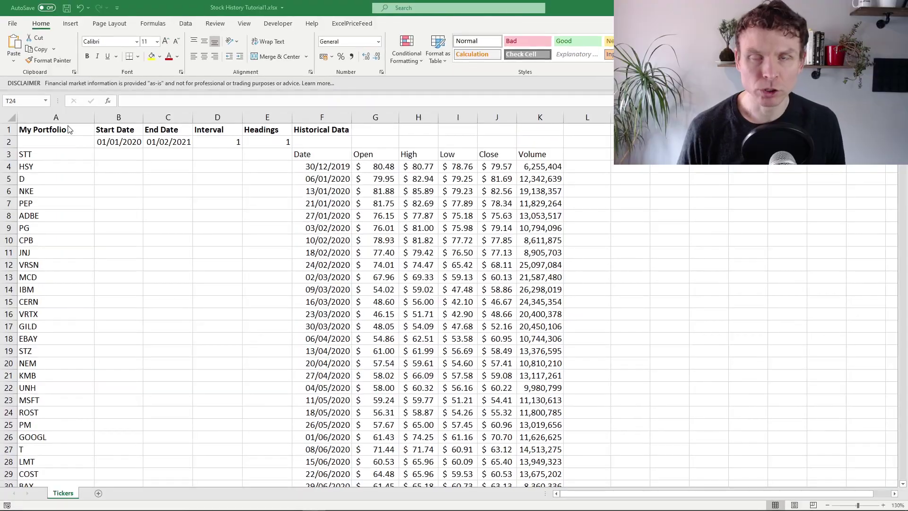
Convert the column A tickers to the Stocks data type and autofit column A to the company names.
left_click(56, 117)
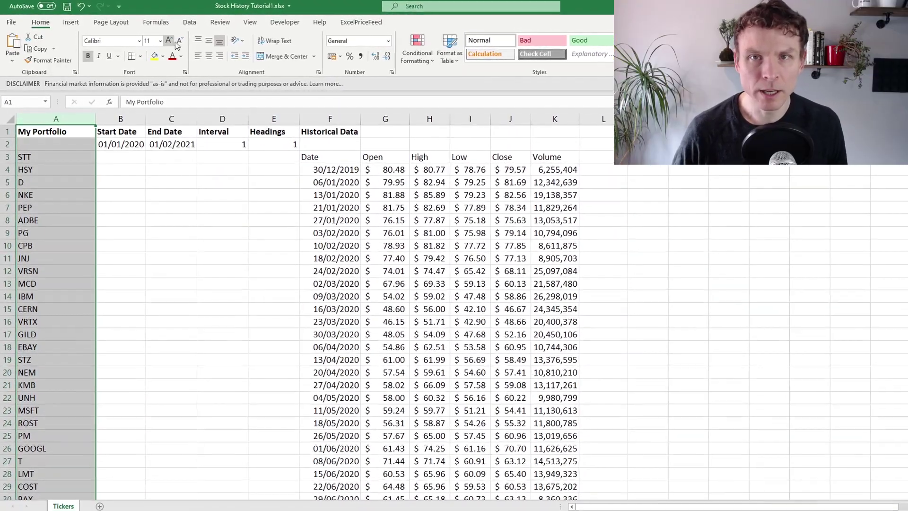
left_click(191, 23)
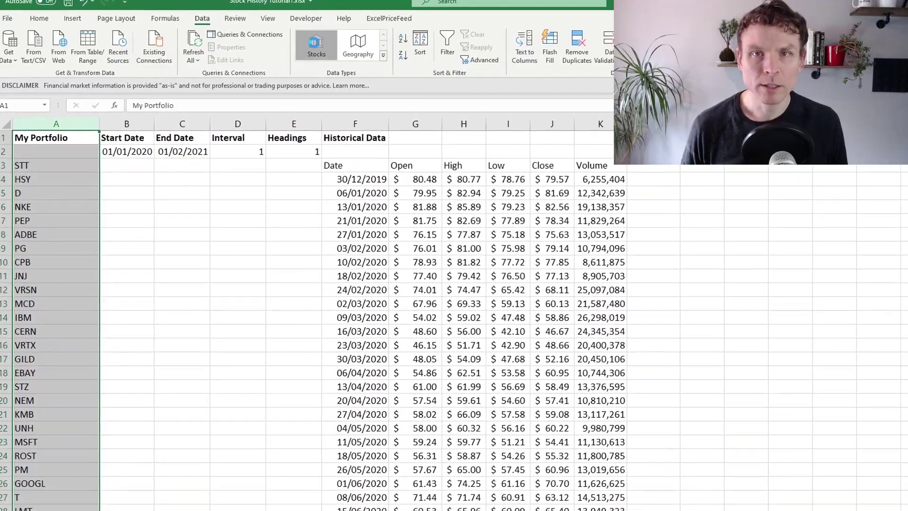
left_click(320, 45)
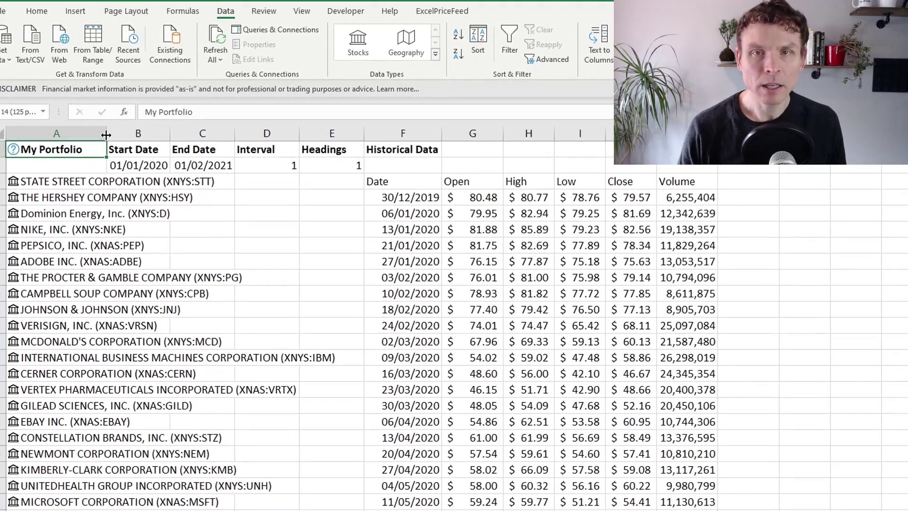
double_click(105, 130)
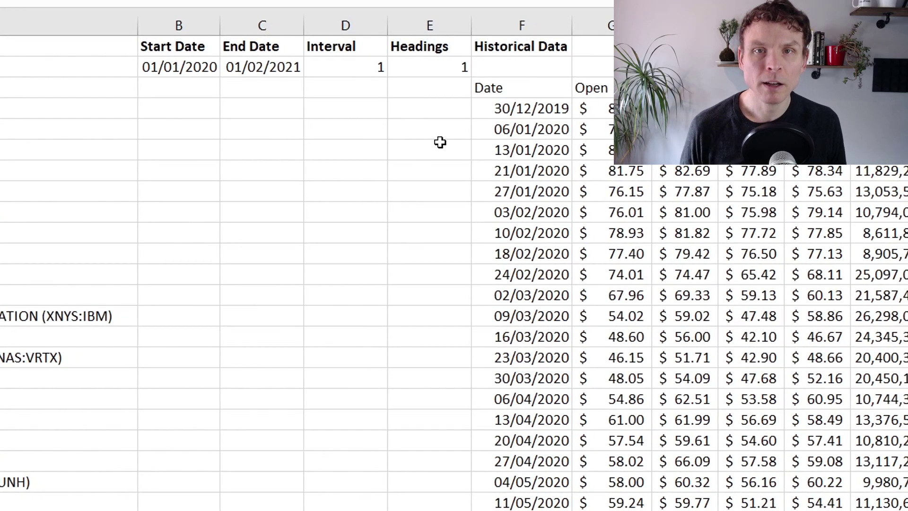
Select the Date heading in cell F3.
left_click(536, 90)
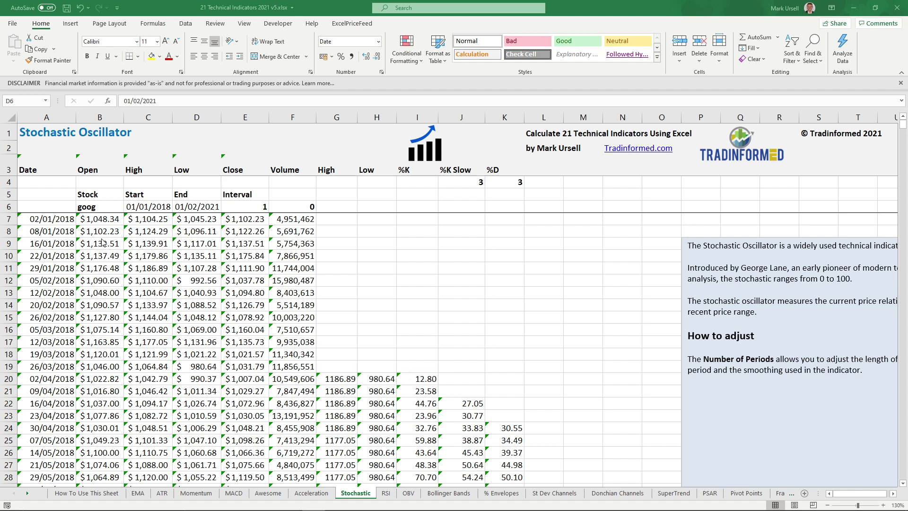
Change the stock in B6 to nke and the start date in C6 to 01/01/2017.
left_click(97, 206)
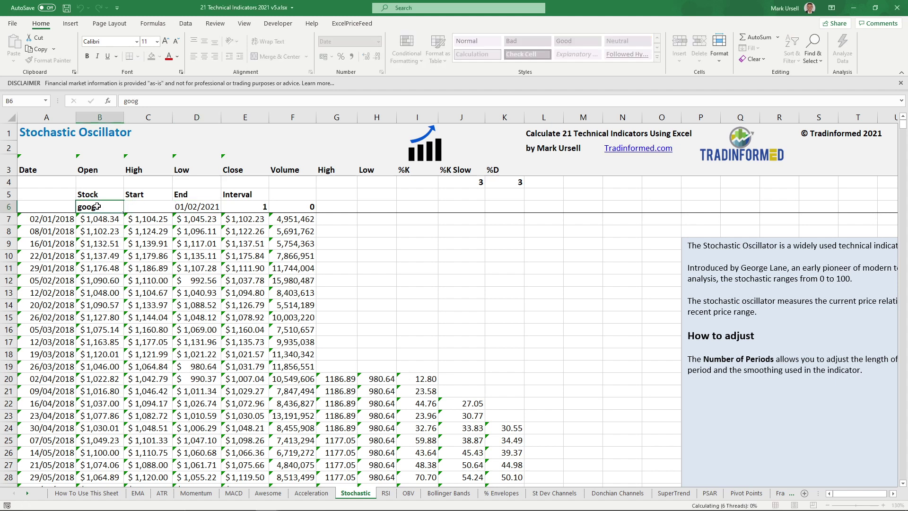
type("nke")
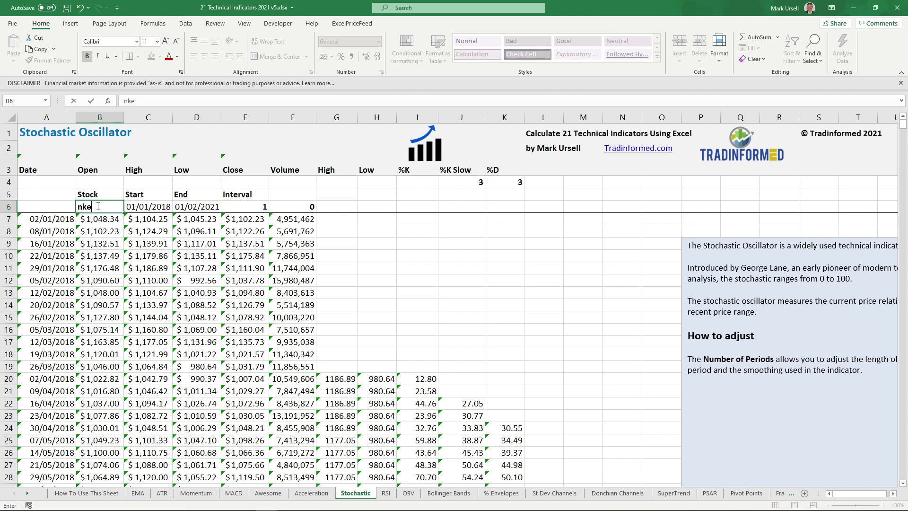
key("Tab")
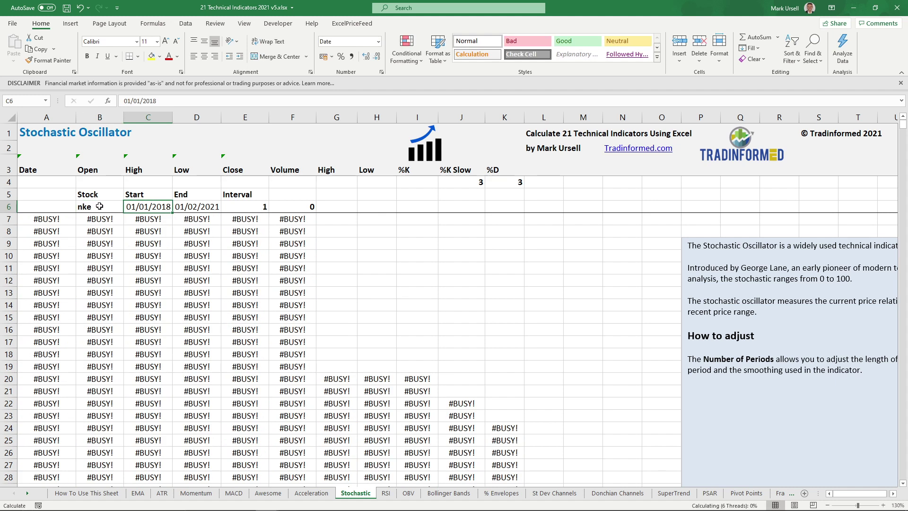
double_click(168, 204)
key("BackSpace")
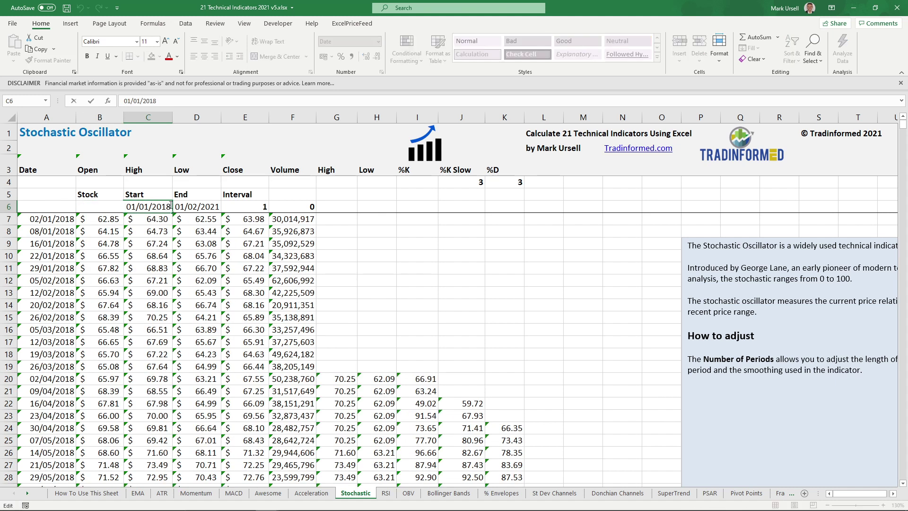
type("7")
key("Tab")
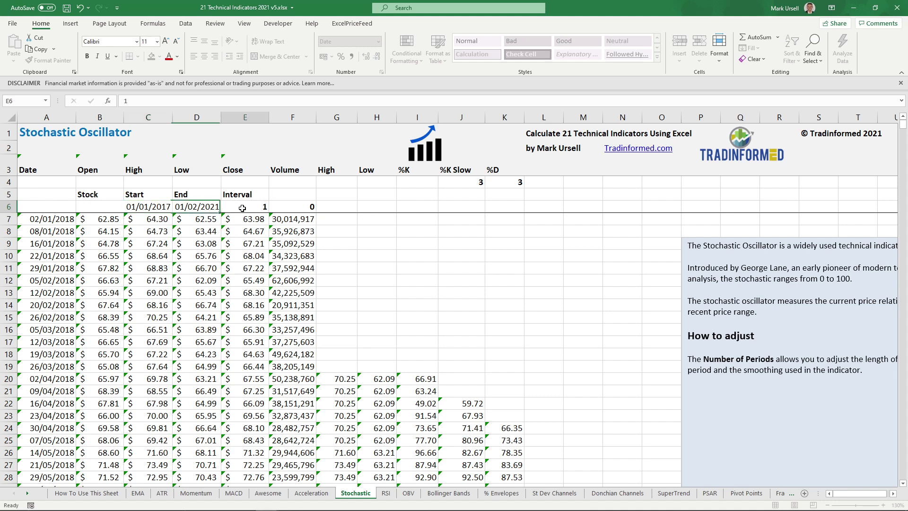
key("Tab")
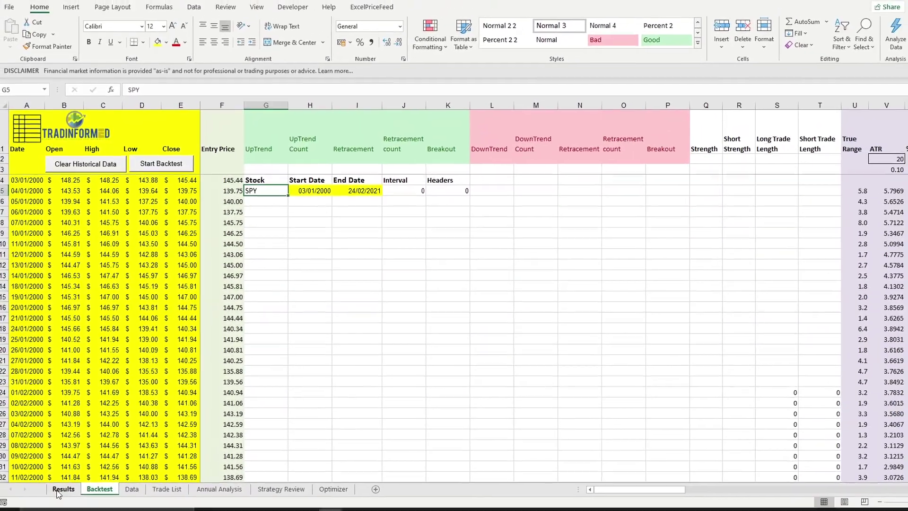
Switch to the Results sheet showing the SPY strategy's $382,225 net profit.
left_click(63, 499)
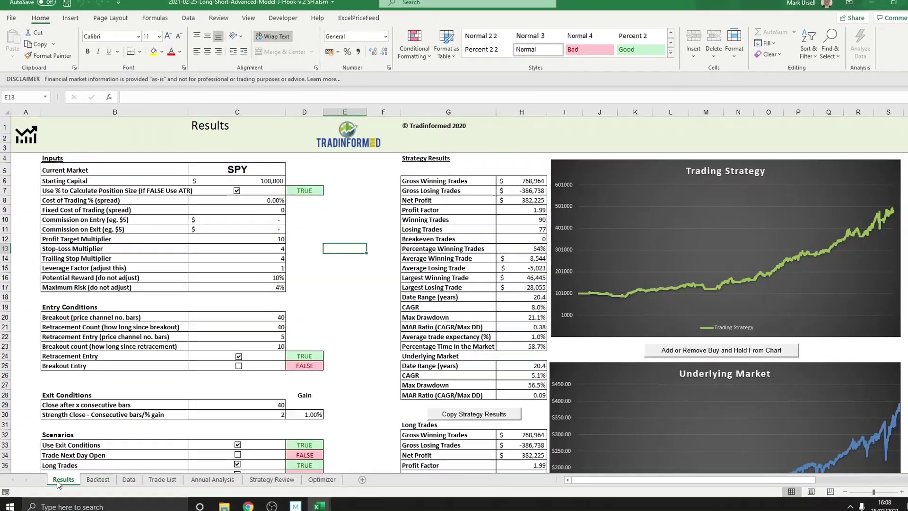